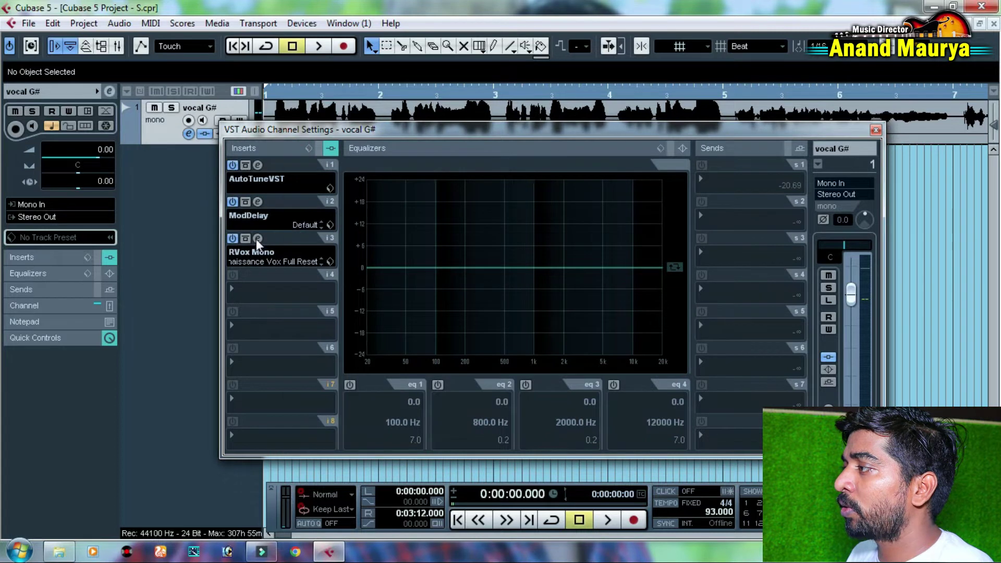
Step: Load the E-RetroVox plug-in into insert slot 4 of the vocal G# channel and reposition its window
{"action": "left_click", "coordinate": [257, 238]}
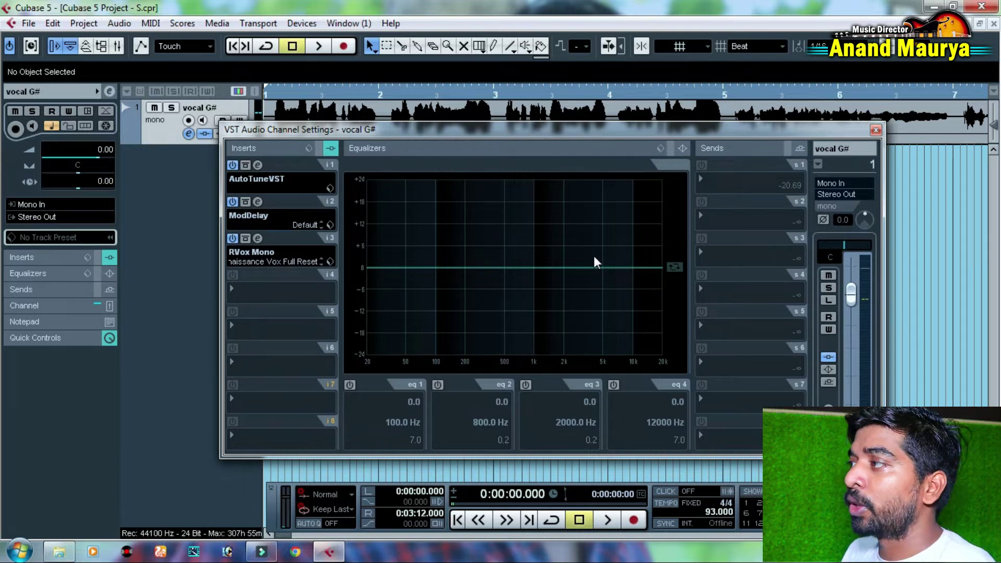
{"action": "left_click", "coordinate": [245, 288]}
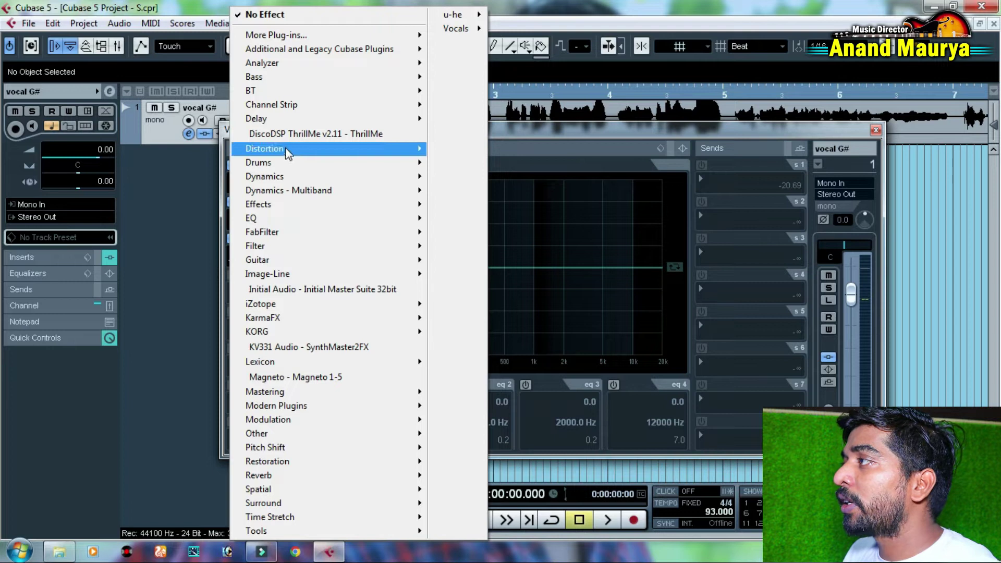
{"action": "mouse_move", "coordinate": [276, 96]}
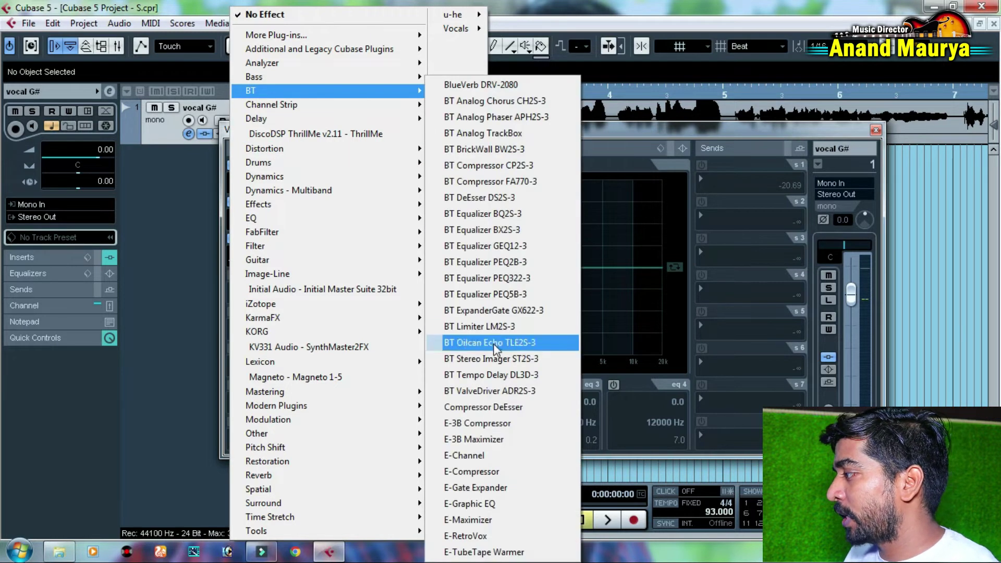
{"action": "left_click", "coordinate": [475, 539]}
{"action": "left_click_drag", "start_coordinate": [499, 139], "coordinate": [477, 123]}
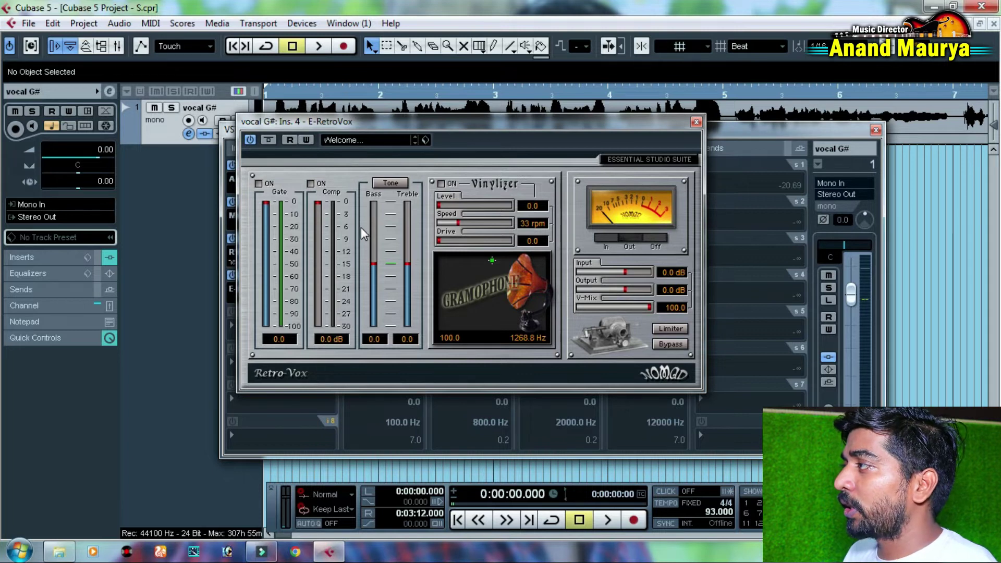
{"action": "mouse_move", "coordinate": [376, 122]}
{"action": "left_mouse_down"}
{"action": "mouse_move", "coordinate": [415, 109]}
{"action": "mouse_move", "coordinate": [390, 111]}
{"action": "left_mouse_up"}
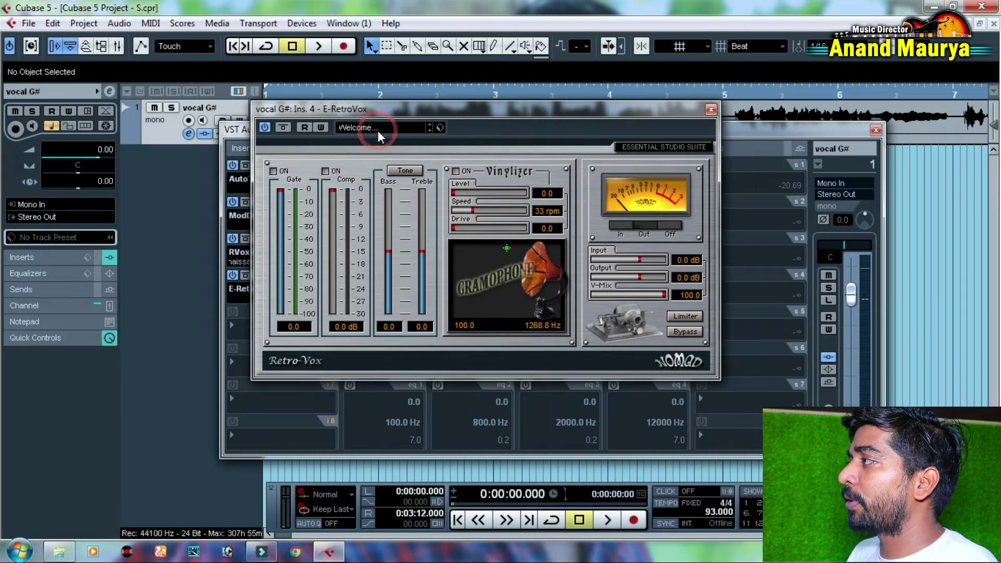
Step: Apply the Basic Vocal preset in E-RetroVox and turn on the Vinylizer section during playback
{"action": "left_click", "coordinate": [378, 130]}
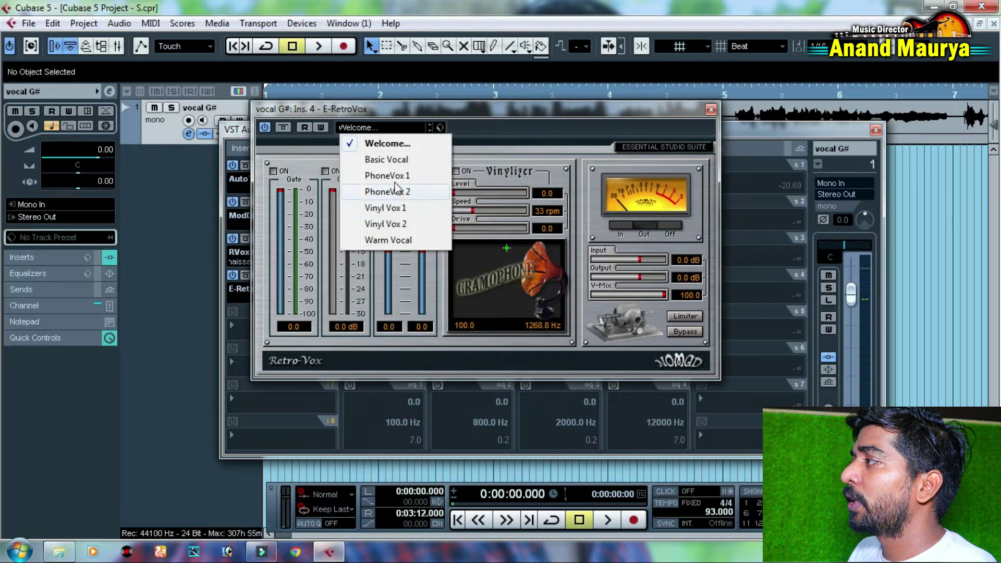
{"action": "left_click", "coordinate": [395, 159]}
{"action": "key", "text": "space"}
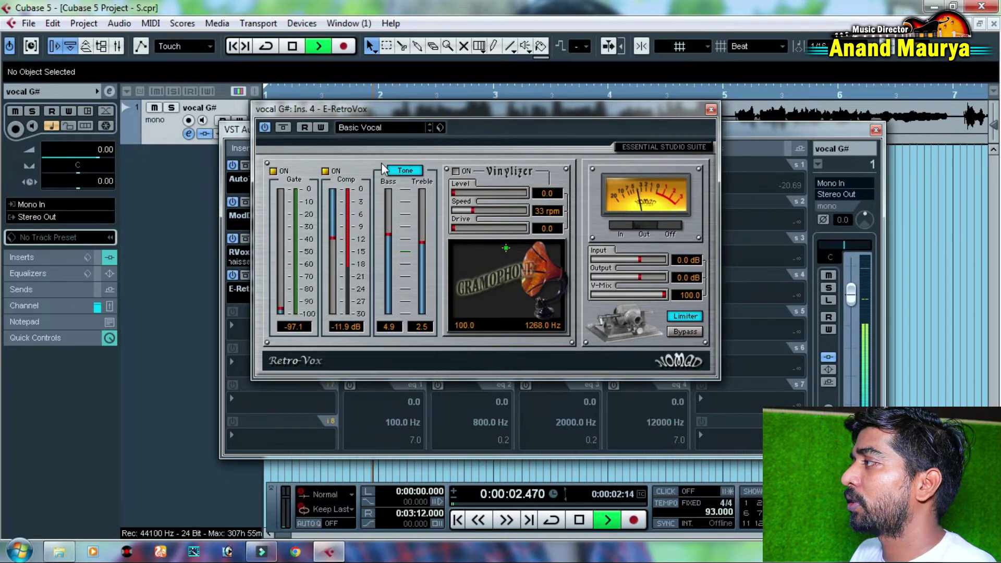
{"action": "left_click", "coordinate": [455, 171]}
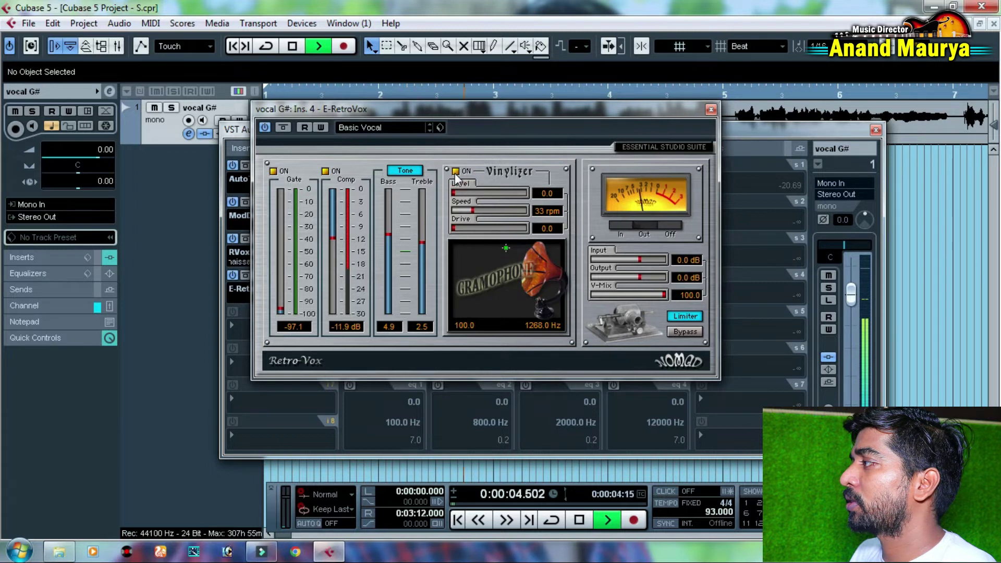
Step: Audition the PhoneVox 1 and PhoneVox 2 presets on the vocal
{"action": "left_click", "coordinate": [371, 129]}
{"action": "left_click", "coordinate": [387, 176]}
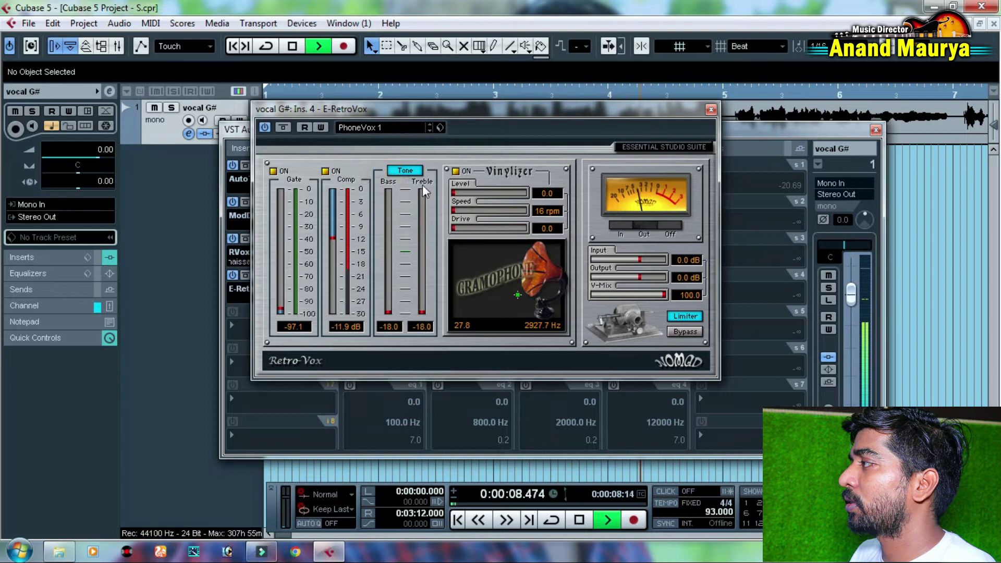
{"action": "key", "text": "space"}
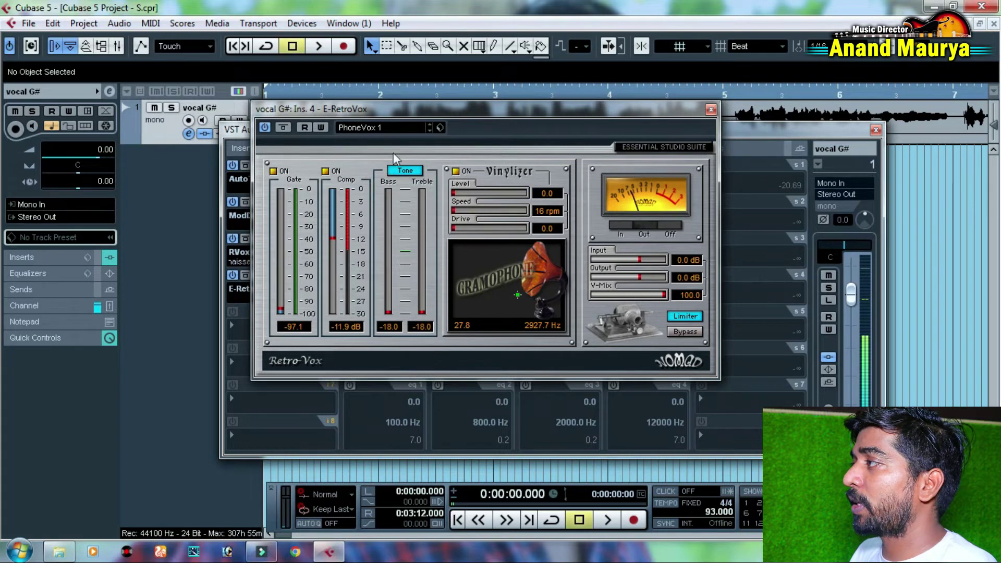
{"action": "left_click", "coordinate": [358, 127]}
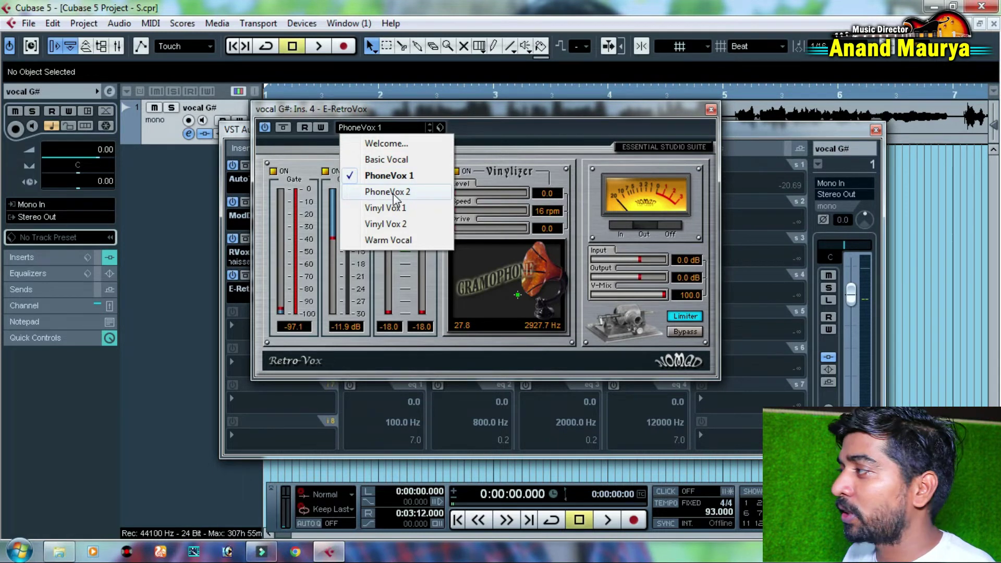
{"action": "left_click", "coordinate": [394, 193]}
{"action": "key", "text": "space"}
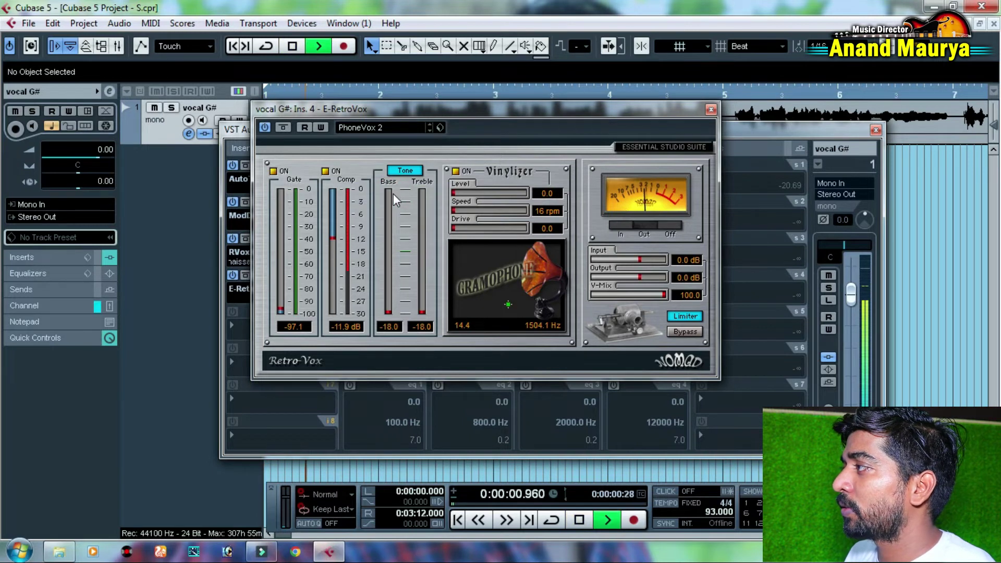
Step: Audition the Vinyl Vox 1, Vinyl Vox 2 and Warm Vocal presets on the vocal
{"action": "left_click", "coordinate": [390, 128]}
{"action": "left_click", "coordinate": [399, 209]}
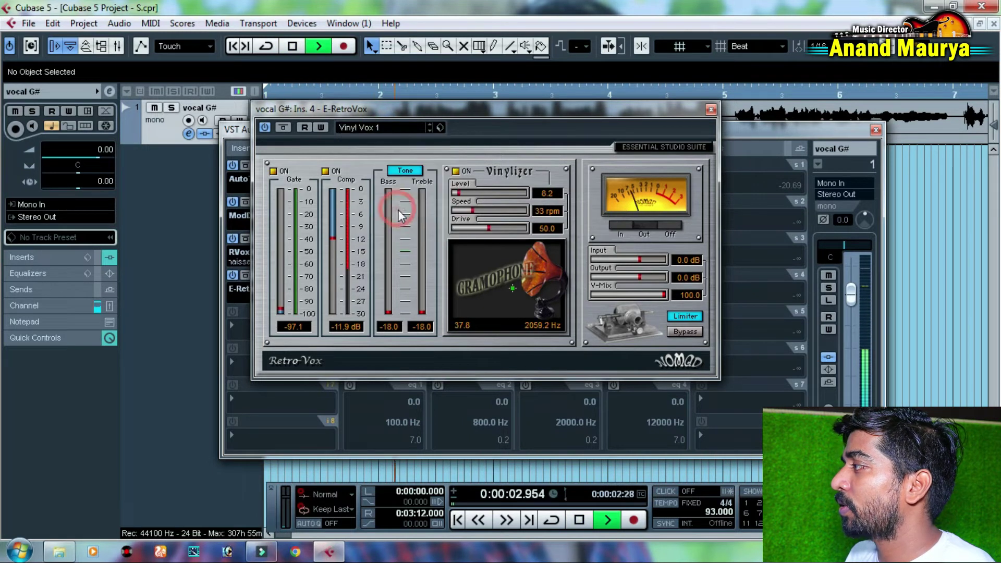
{"action": "key", "text": "space"}
{"action": "key", "text": "space"}
{"action": "left_click", "coordinate": [380, 128]}
{"action": "left_click", "coordinate": [387, 224]}
{"action": "left_click", "coordinate": [375, 127]}
{"action": "left_click", "coordinate": [387, 238]}
{"action": "key", "text": "space"}
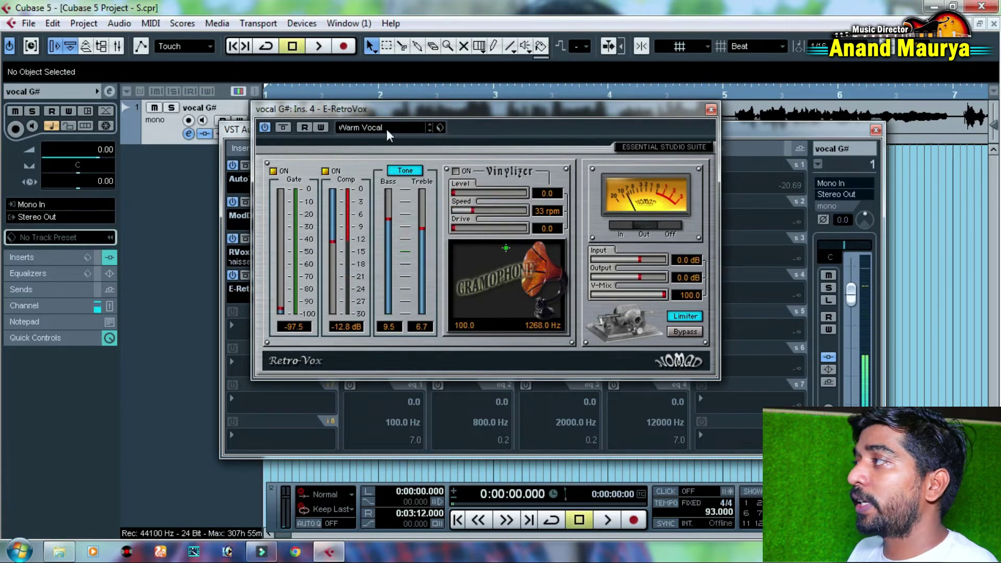
Step: Switch E-RetroVox back to the Basic Vocal preset and play the vocal to hear it
{"action": "left_click", "coordinate": [388, 128]}
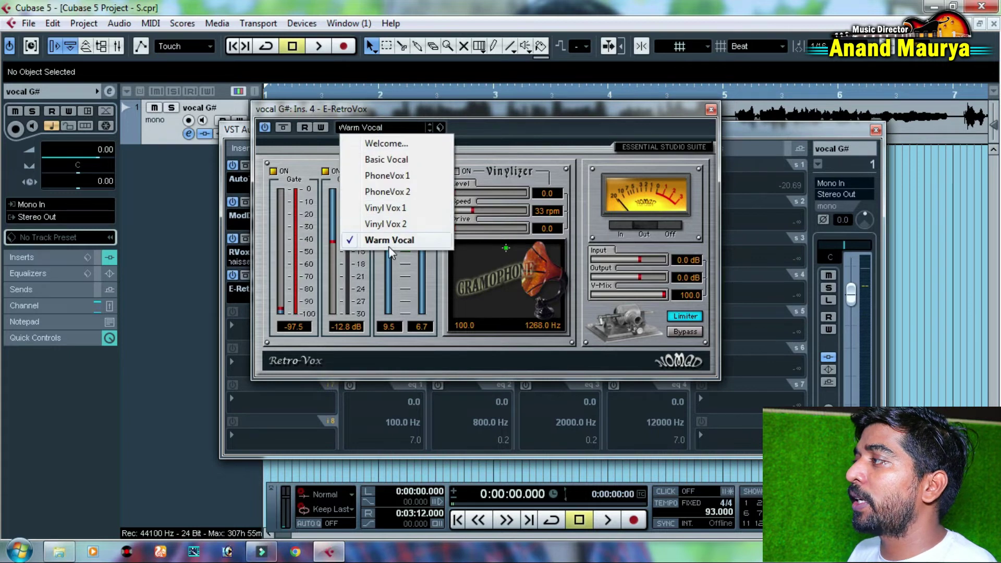
{"action": "left_click", "coordinate": [405, 160]}
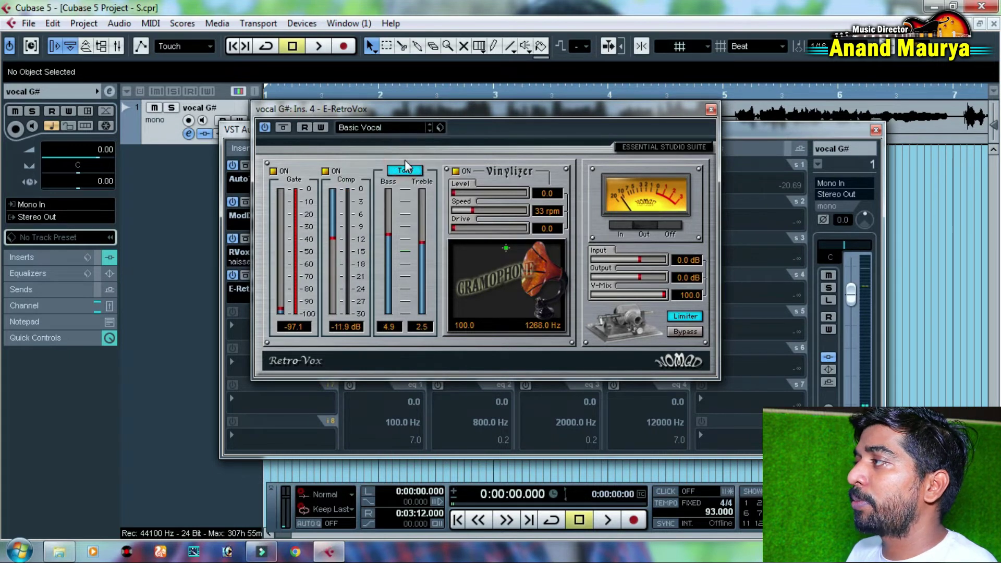
{"action": "key", "text": "space"}
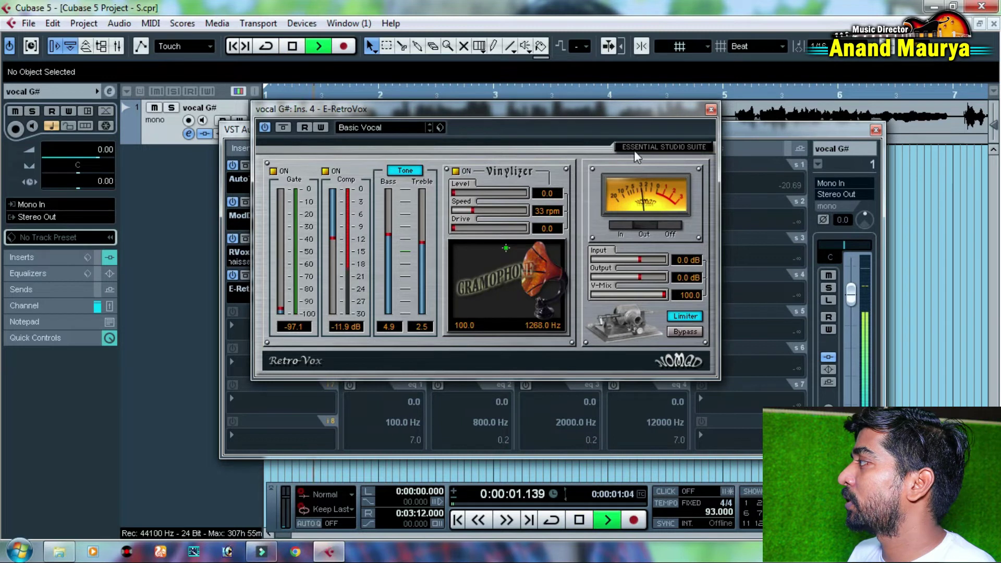
{"action": "key", "text": "space"}
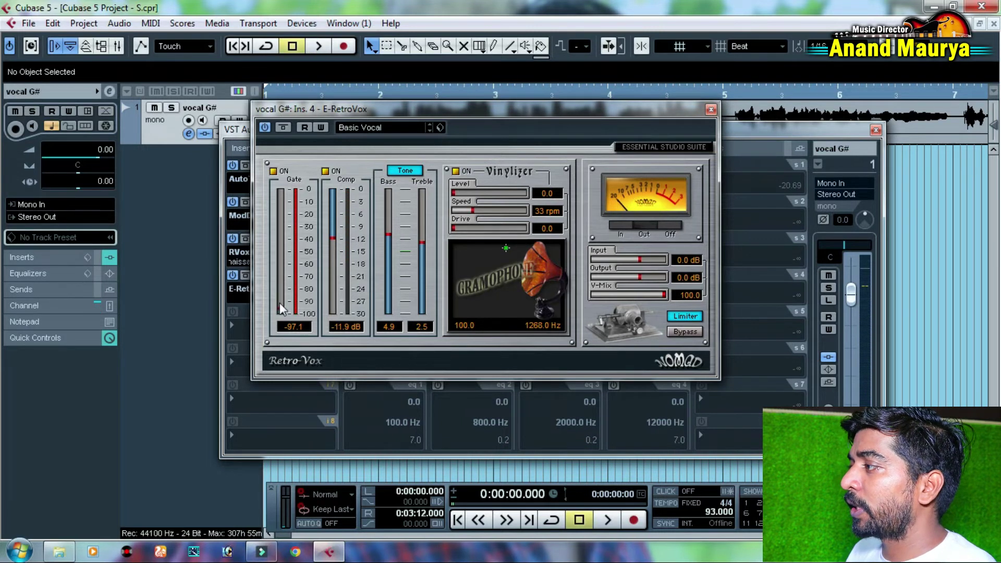
Step: Lower the gate level to -100.0 while playing the vocal
{"action": "key", "text": "space"}
{"action": "left_click_drag", "start_coordinate": [281, 228], "coordinate": [280, 311]}
{"action": "key", "text": "space"}
Step: Set the compressor level to -8.7 dB, checking it against vocal playback
{"action": "key", "text": "space"}
{"action": "left_click_drag", "start_coordinate": [333, 235], "coordinate": [336, 215]}
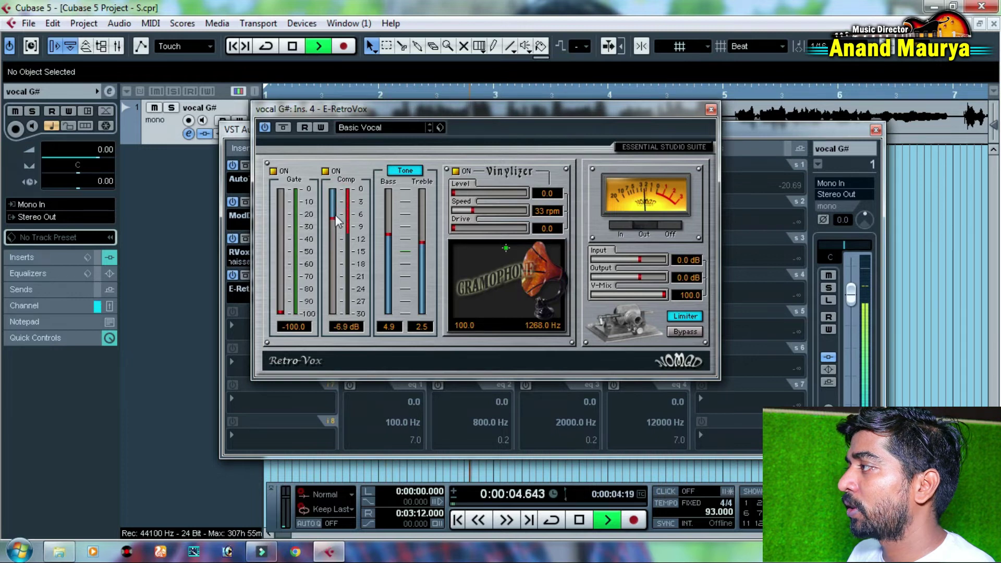
{"action": "key", "text": "space"}
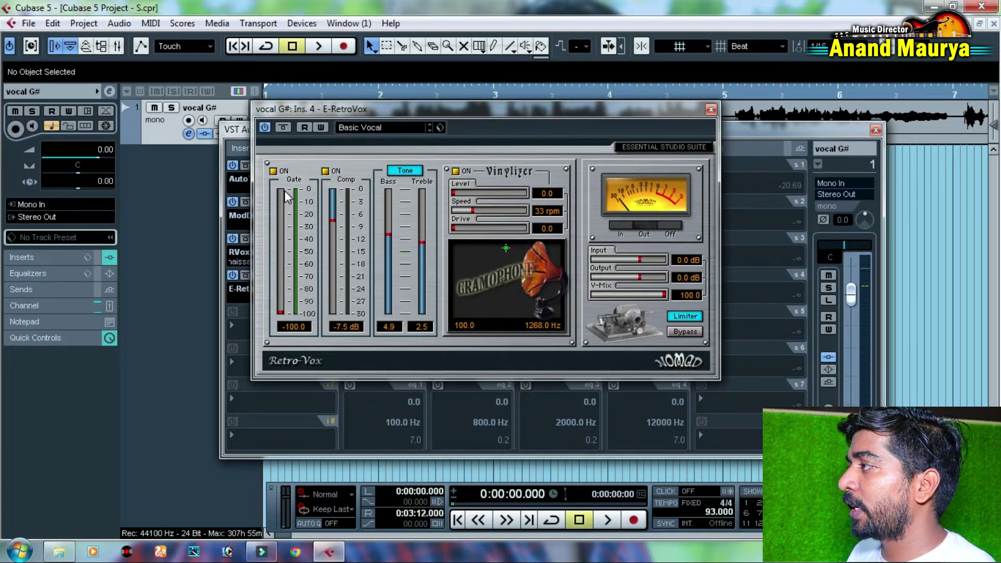
{"action": "left_click_drag", "start_coordinate": [336, 213], "coordinate": [335, 226]}
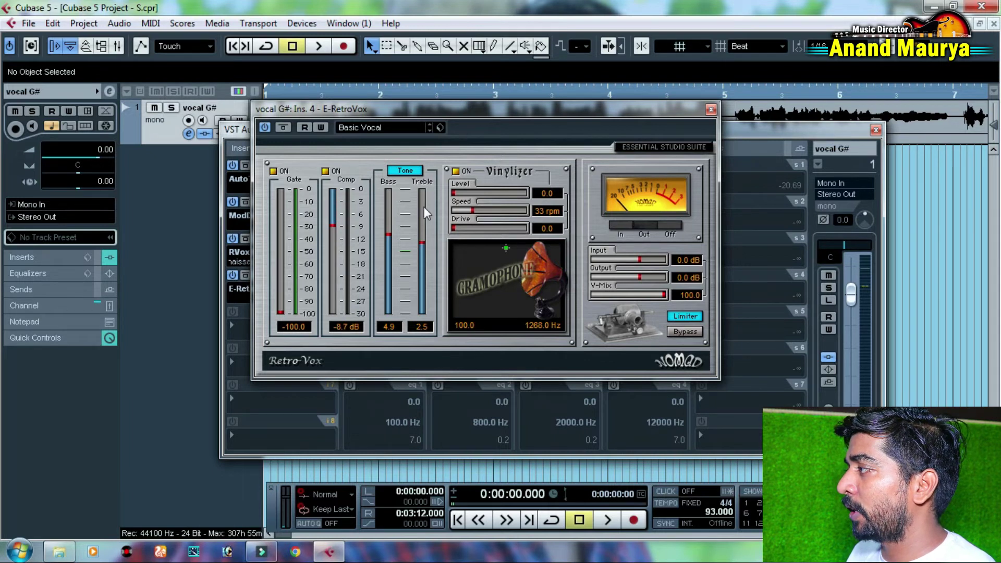
Step: Raise the tone's treble to 11.9 and bass to 11.2 while listening to the vocal
{"action": "left_click_drag", "start_coordinate": [424, 246], "coordinate": [427, 202]}
{"action": "key", "text": "space"}
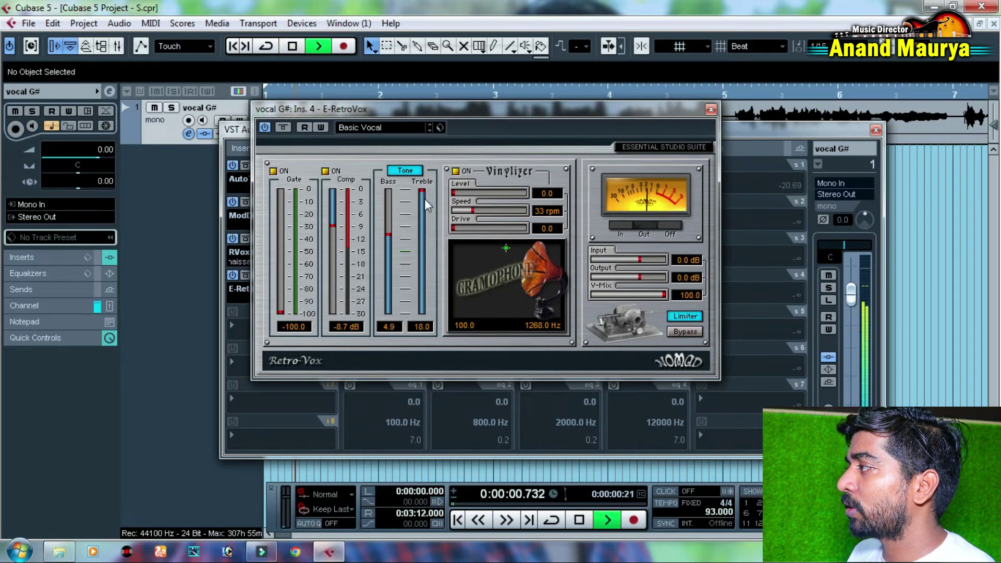
{"action": "mouse_move", "coordinate": [395, 234]}
{"action": "left_mouse_down"}
{"action": "mouse_move", "coordinate": [392, 321]}
{"action": "mouse_move", "coordinate": [390, 222]}
{"action": "mouse_move", "coordinate": [422, 227]}
{"action": "mouse_move", "coordinate": [424, 211]}
{"action": "mouse_move", "coordinate": [389, 216]}
{"action": "left_mouse_up"}
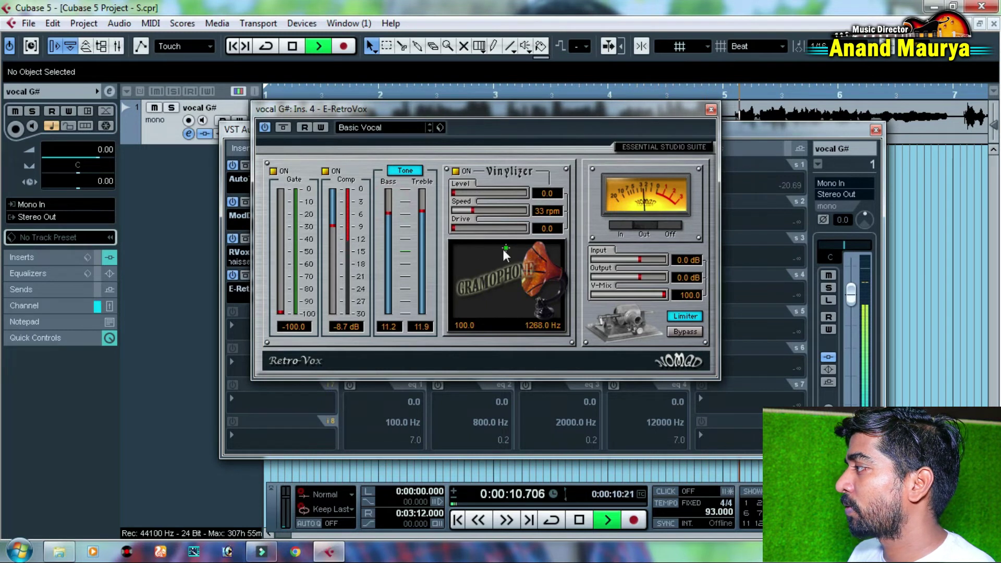
{"action": "key", "text": "space"}
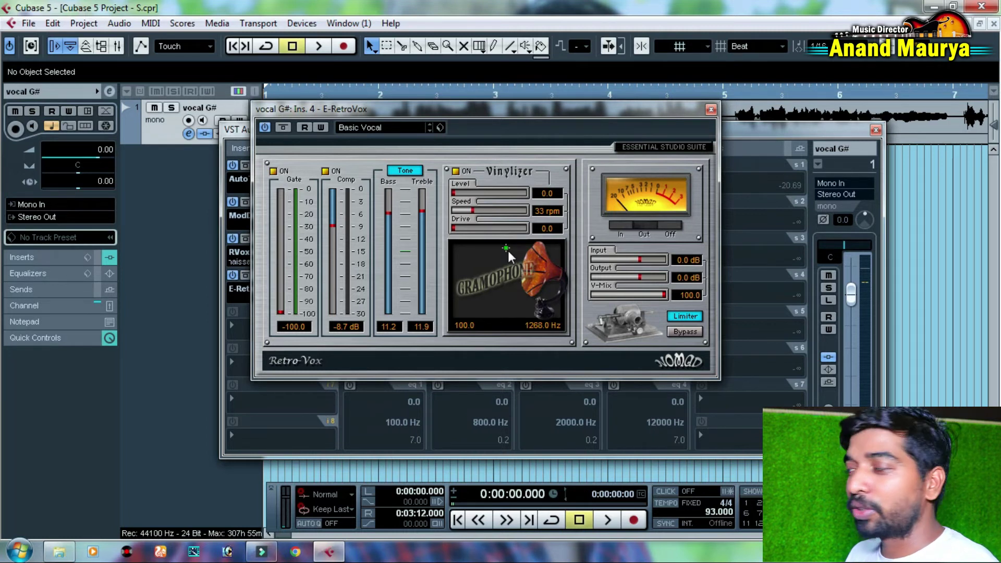
Step: Move the gramophone display's crosshair to about 87.8 and 2791.7 Hz, and play the vocal to check the sound
{"action": "mouse_move", "coordinate": [503, 245]}
{"action": "left_mouse_down"}
{"action": "mouse_move", "coordinate": [547, 280]}
{"action": "mouse_move", "coordinate": [466, 255]}
{"action": "mouse_move", "coordinate": [490, 264]}
{"action": "mouse_move", "coordinate": [517, 255]}
{"action": "left_mouse_up"}
{"action": "key", "text": "space"}
{"action": "key", "text": "space"}
{"action": "key", "text": "space"}
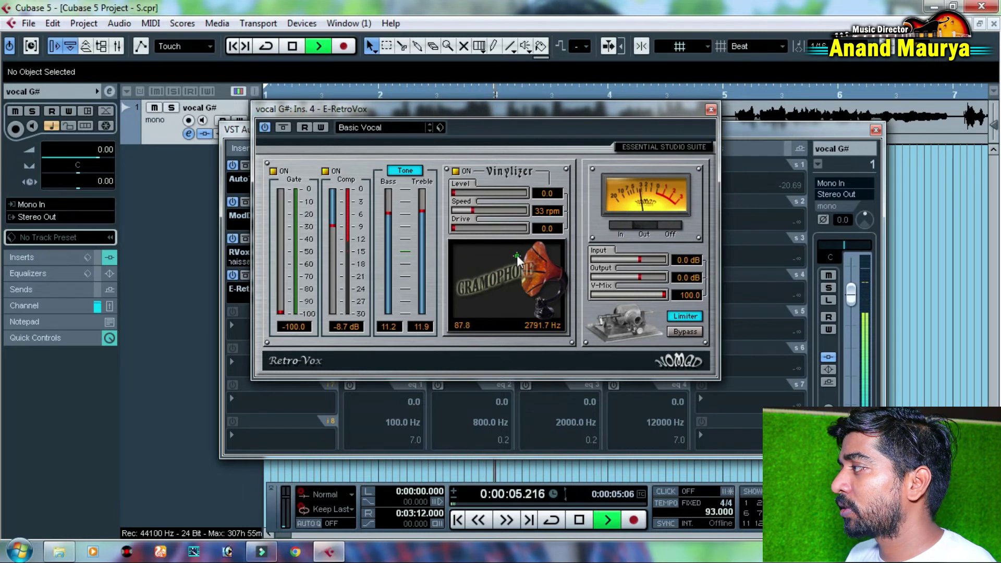
{"action": "key", "text": "space"}
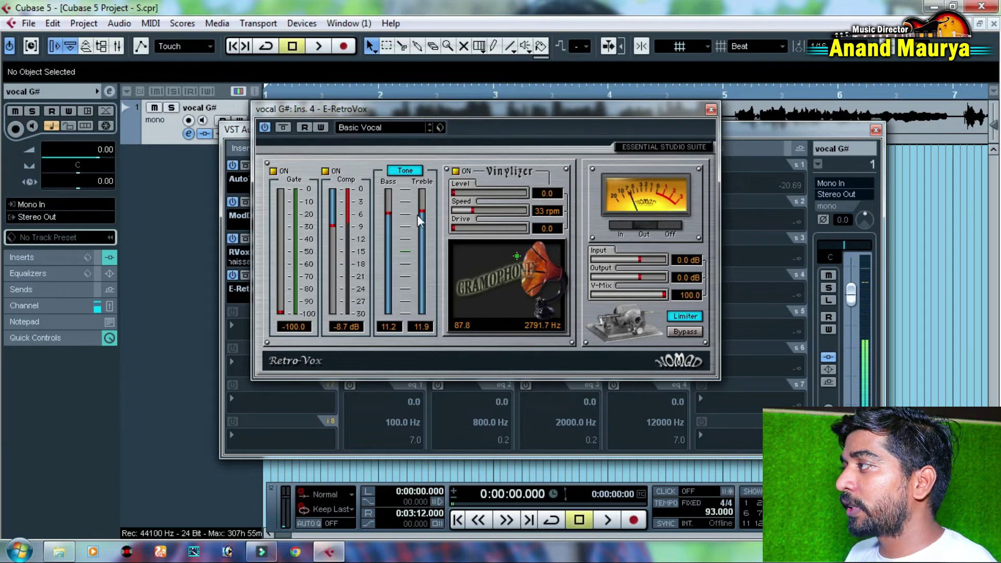
Step: Reduce the treble to 7.2 and close the E-RetroVox window
{"action": "left_click_drag", "start_coordinate": [423, 215], "coordinate": [424, 222]}
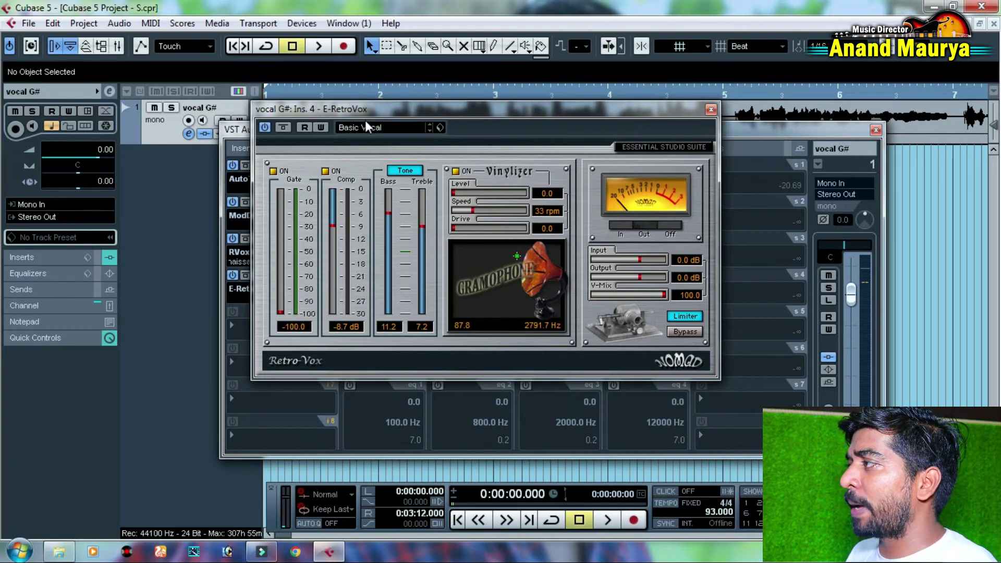
{"action": "left_click", "coordinate": [376, 126]}
{"action": "left_click", "coordinate": [401, 123]}
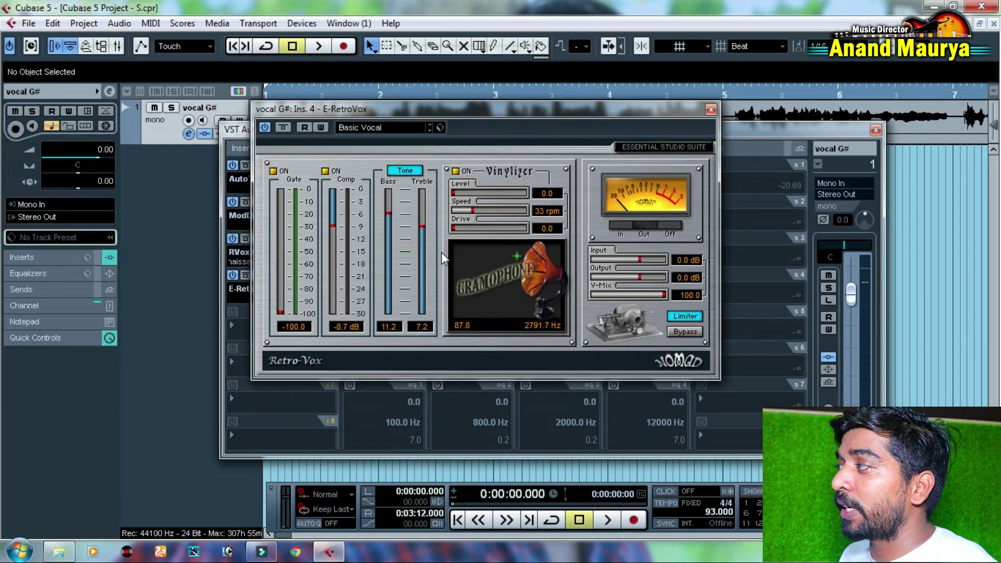
{"action": "left_click", "coordinate": [710, 109]}
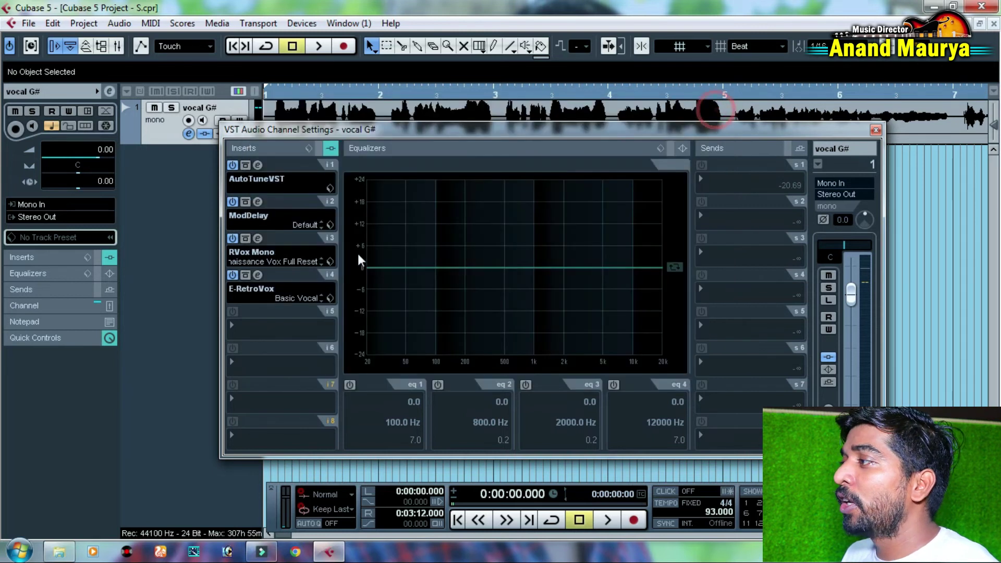
{"action": "left_click", "coordinate": [262, 327]}
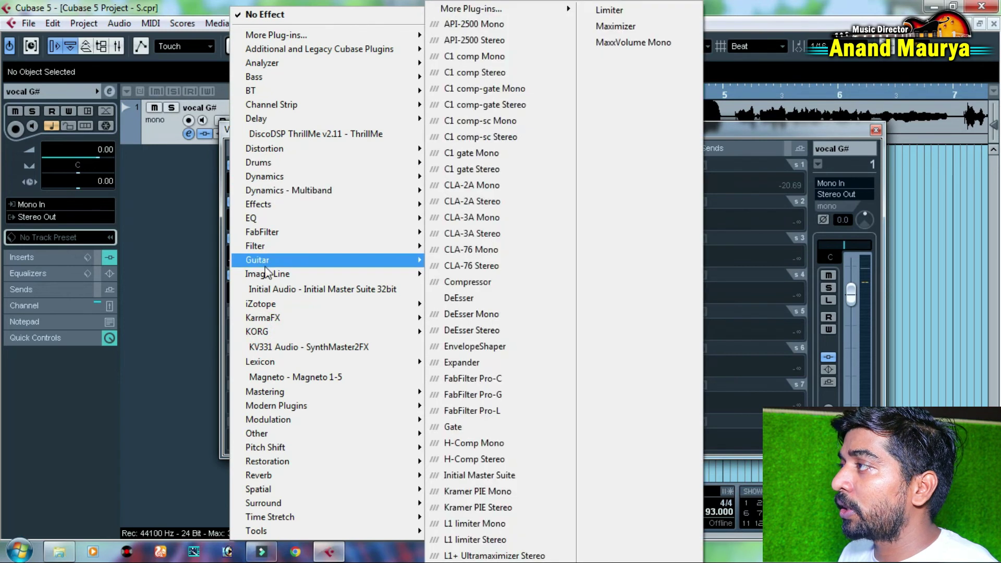
{"action": "mouse_move", "coordinate": [264, 92]}
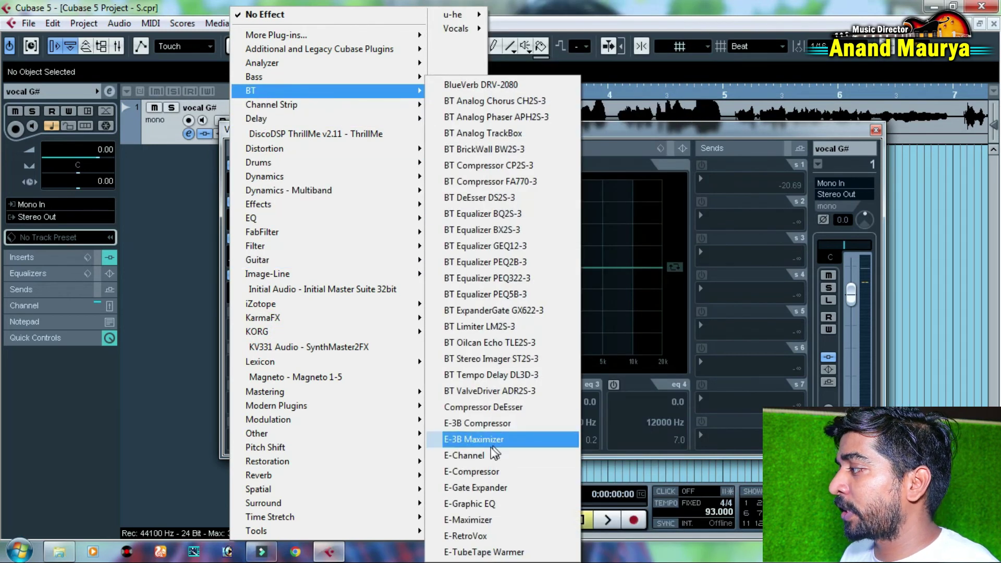
{"action": "left_click", "coordinate": [650, 137]}
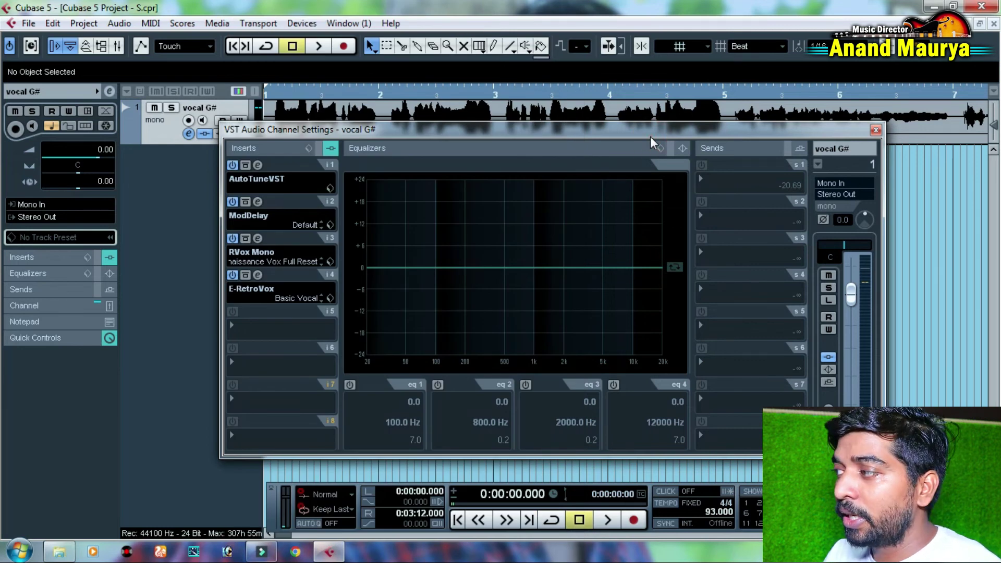